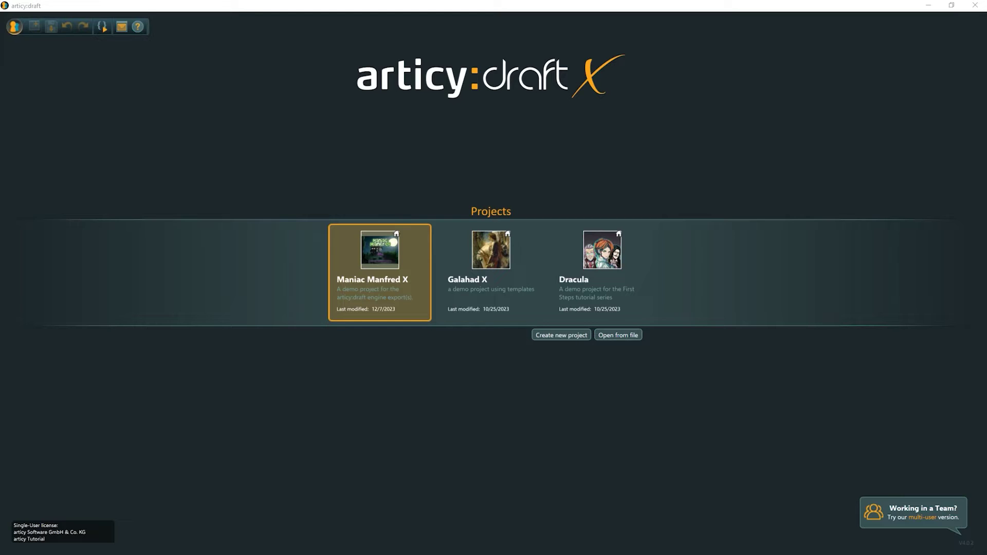
Open the Maniac Manfred X demo project and Manfred's entity page under Entities > Characters.
click(257, 189)
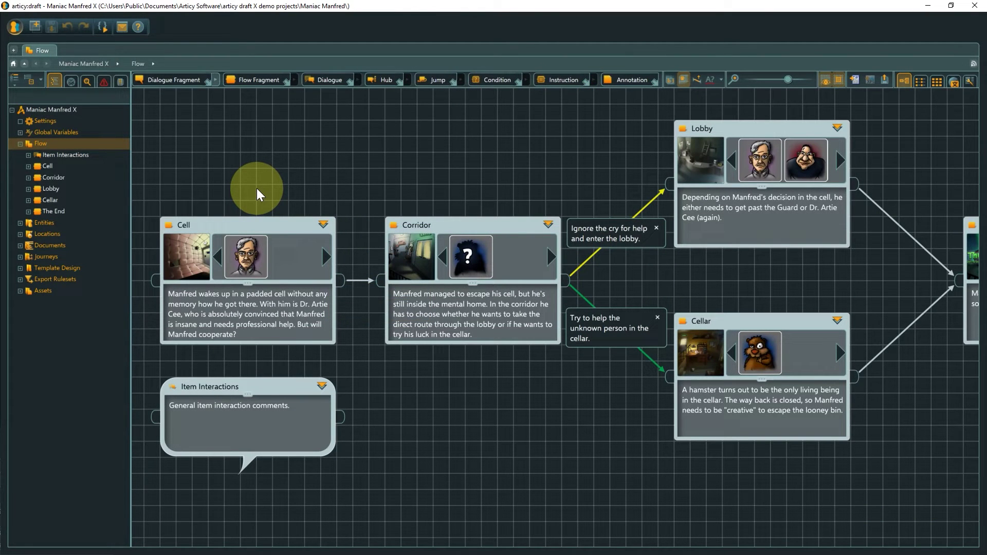
click(18, 223)
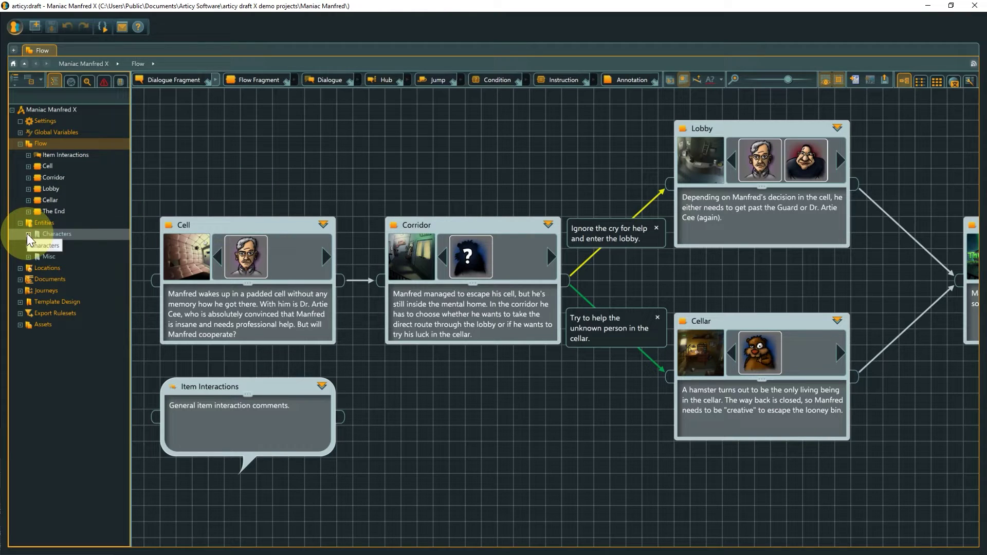
click(28, 234)
double_click(56, 291)
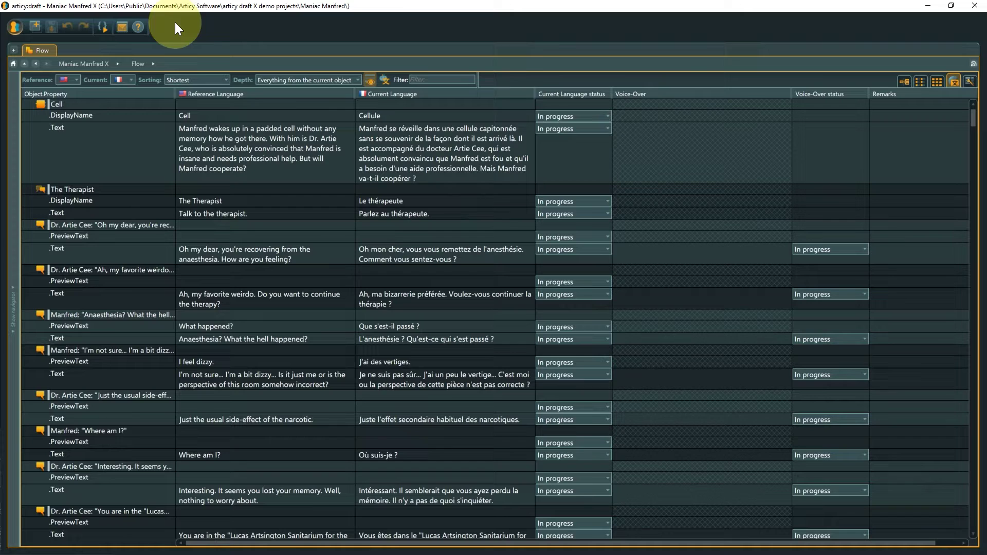
Switch the current translation language to German.
click(130, 77)
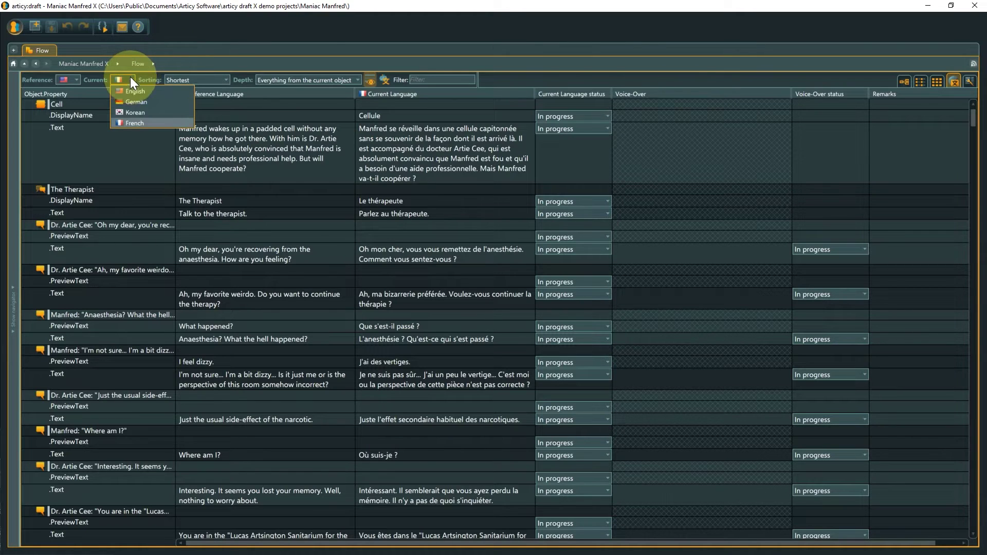
click(129, 102)
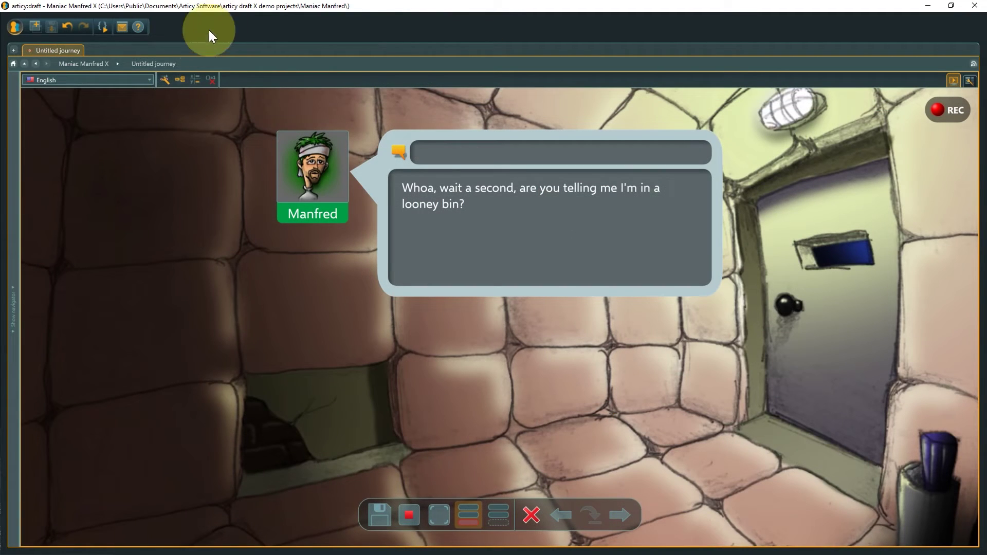
Play the journey in German and advance it twice to Dr. Artie Cee's reply.
click(149, 77)
click(131, 98)
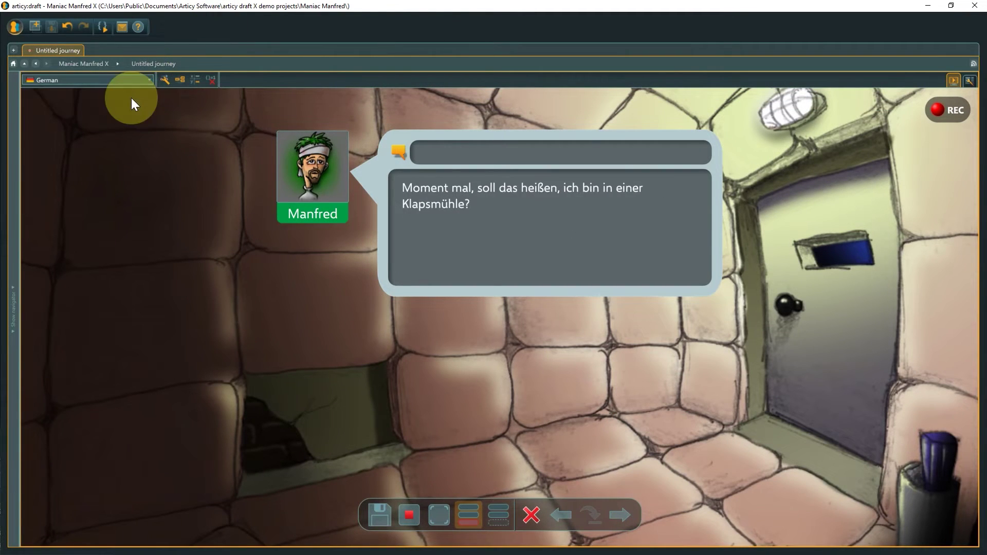
click(619, 510)
click(618, 510)
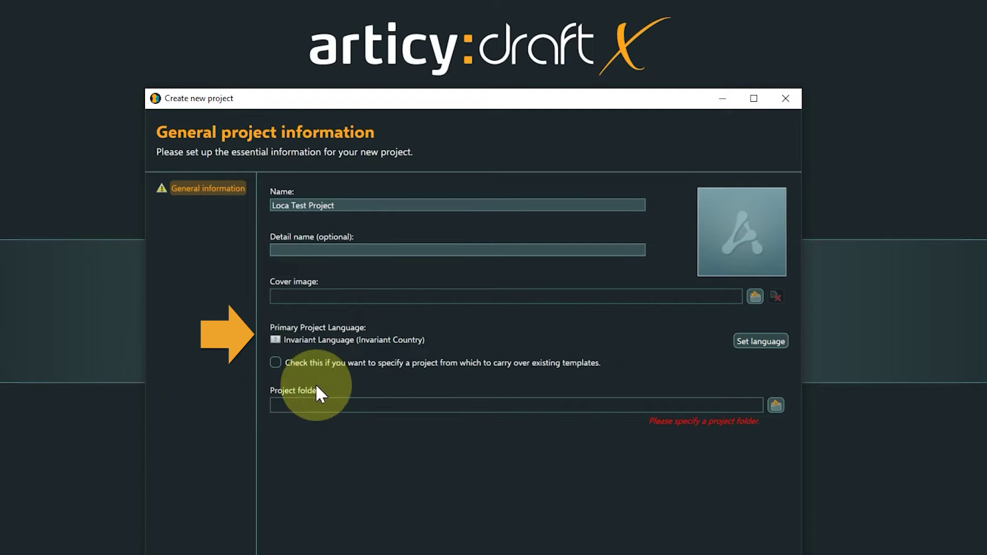
Make English the primary language of the new project.
click(755, 340)
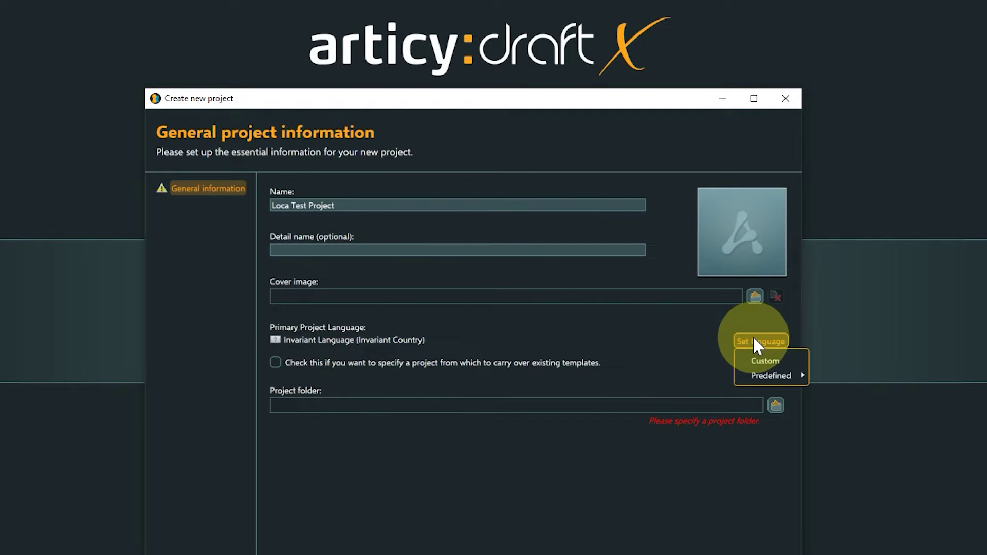
mouse_move(769, 377)
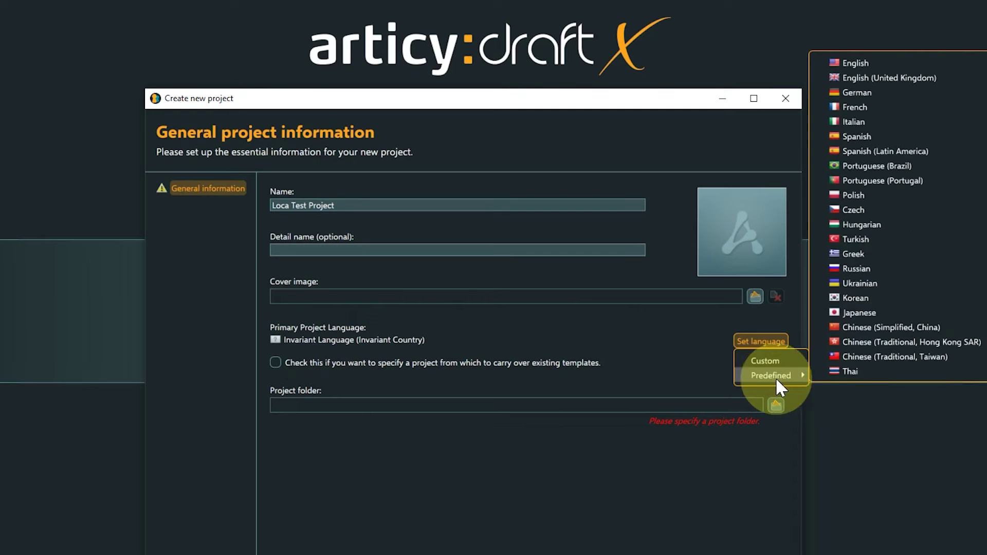
click(891, 64)
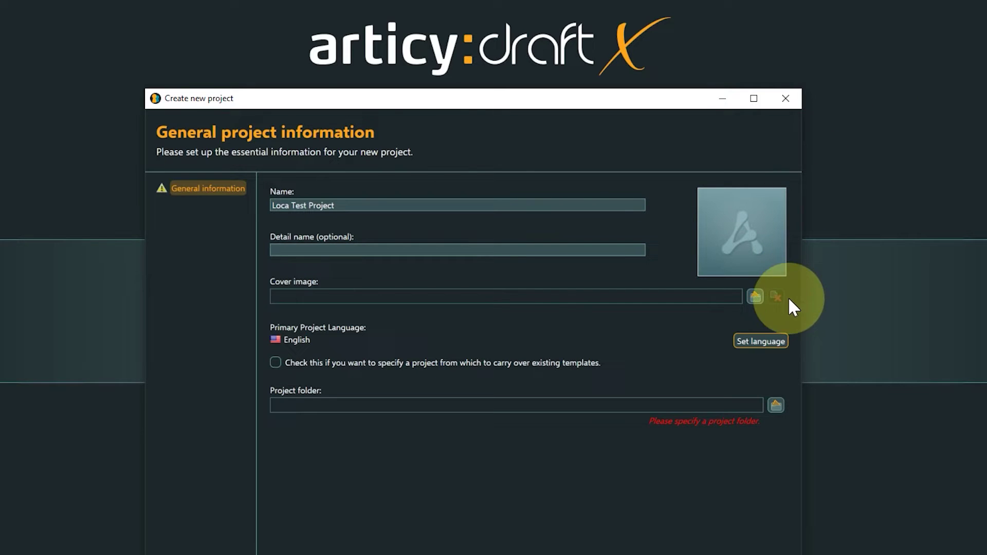
Replace the primary language with a custom language using ISO code ga (Irish).
click(778, 341)
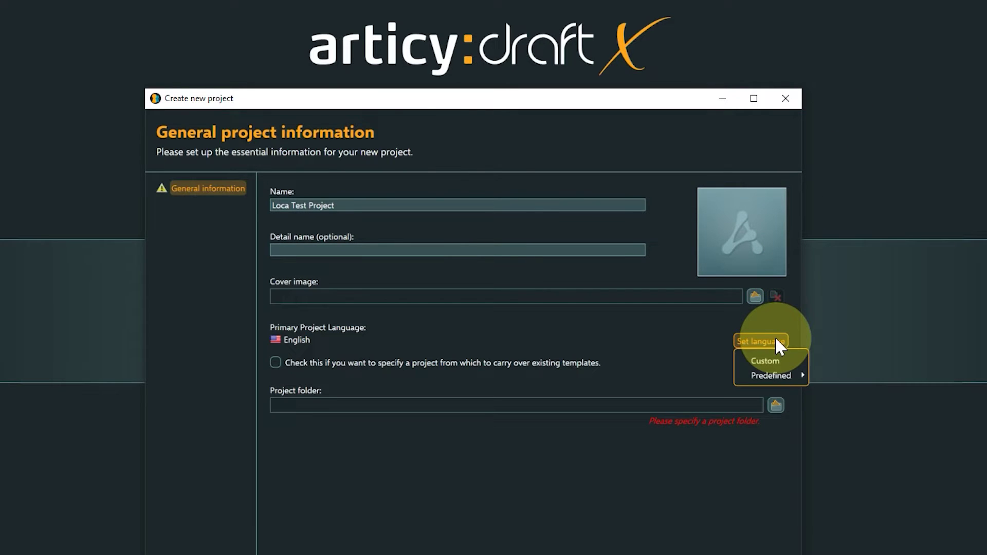
click(771, 361)
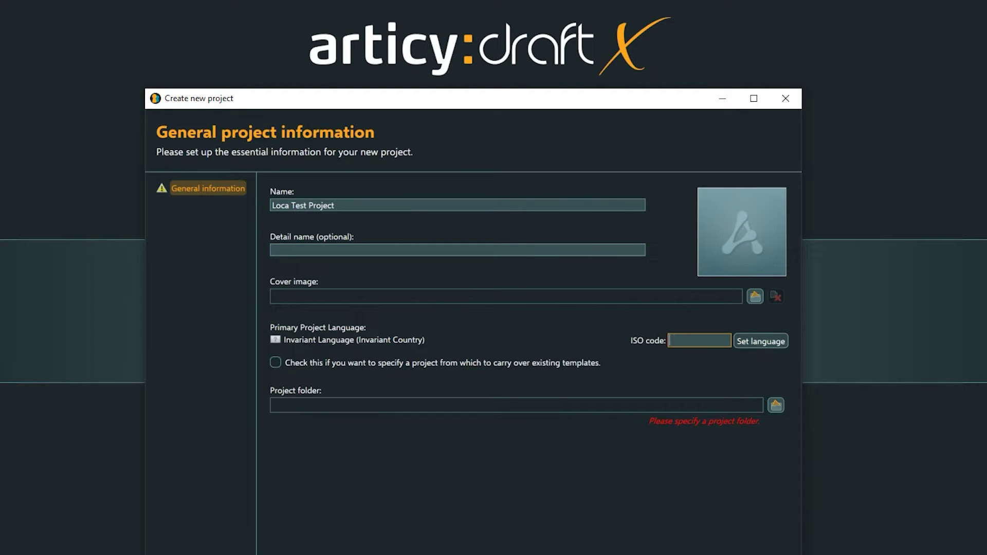
text(ga)
key(Return)
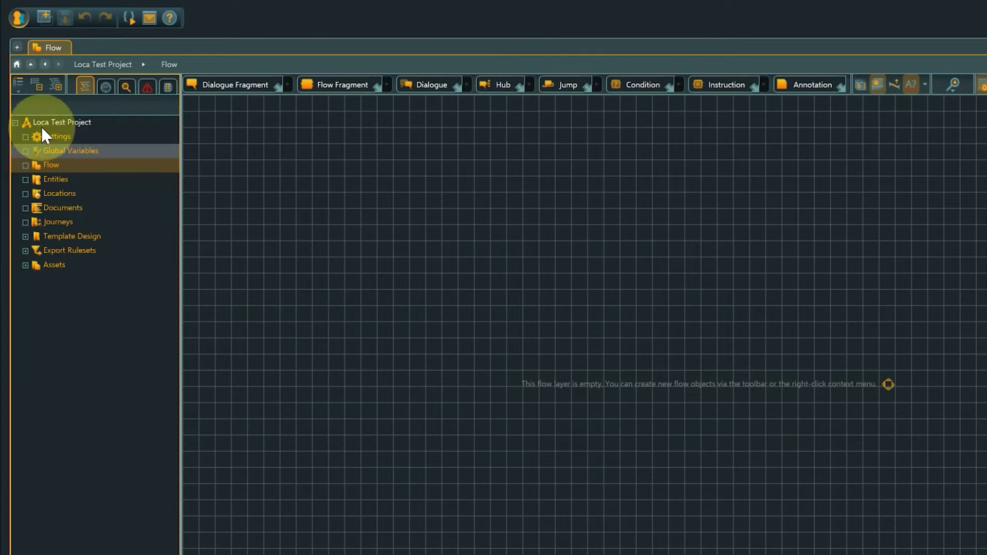
click(21, 19)
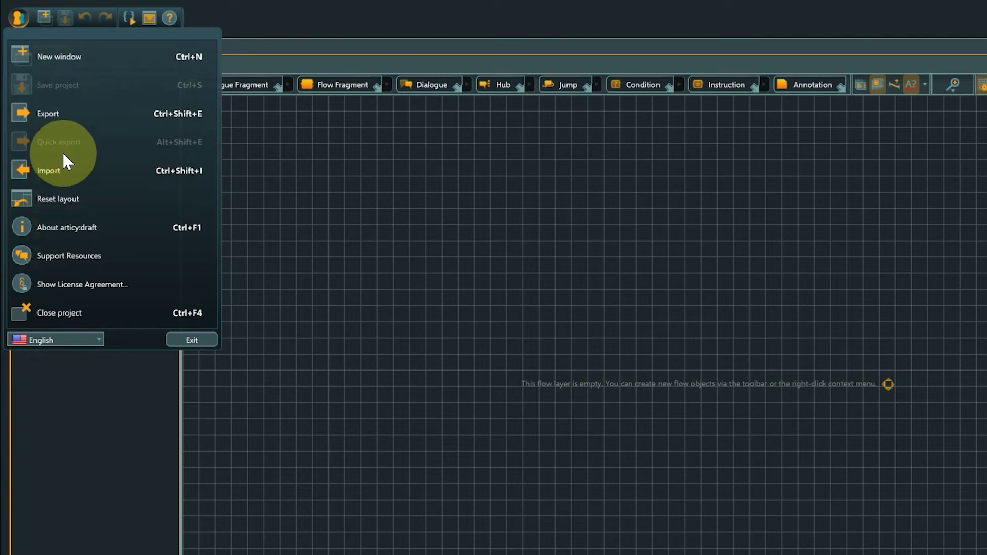
click(94, 340)
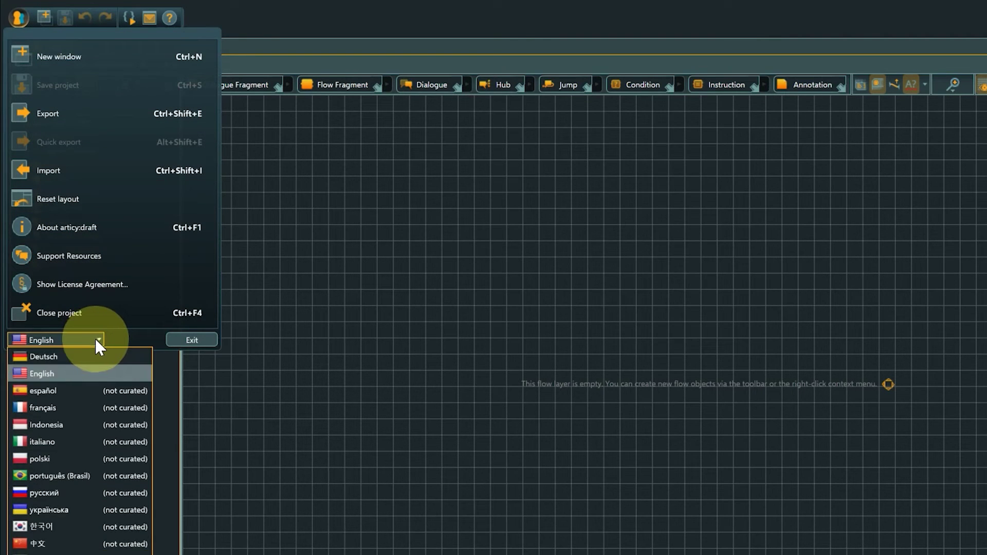
click(81, 374)
click(81, 375)
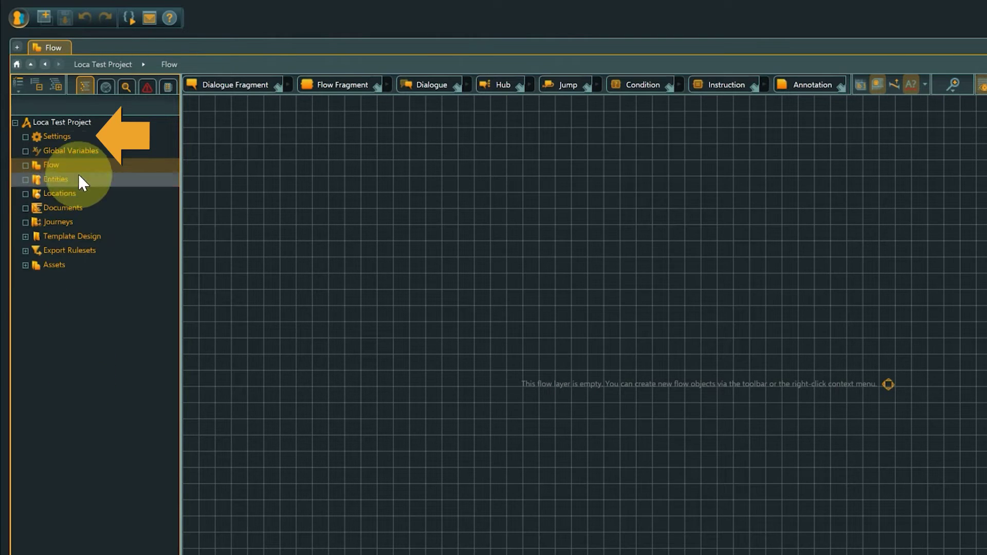
Open the project Settings on the Localization tab to see the languages table.
click(79, 139)
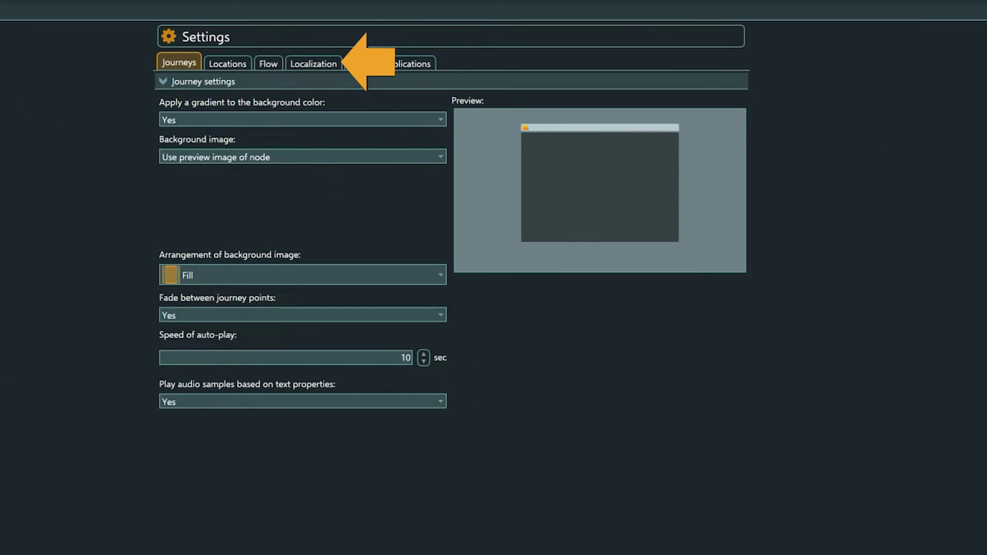
click(298, 62)
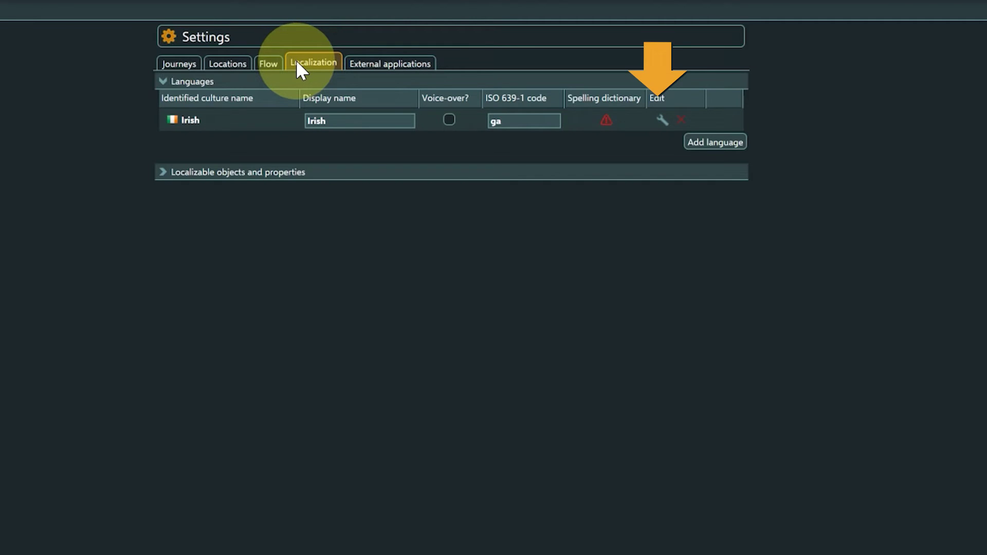
Replace Irish with the predefined English language.
click(659, 117)
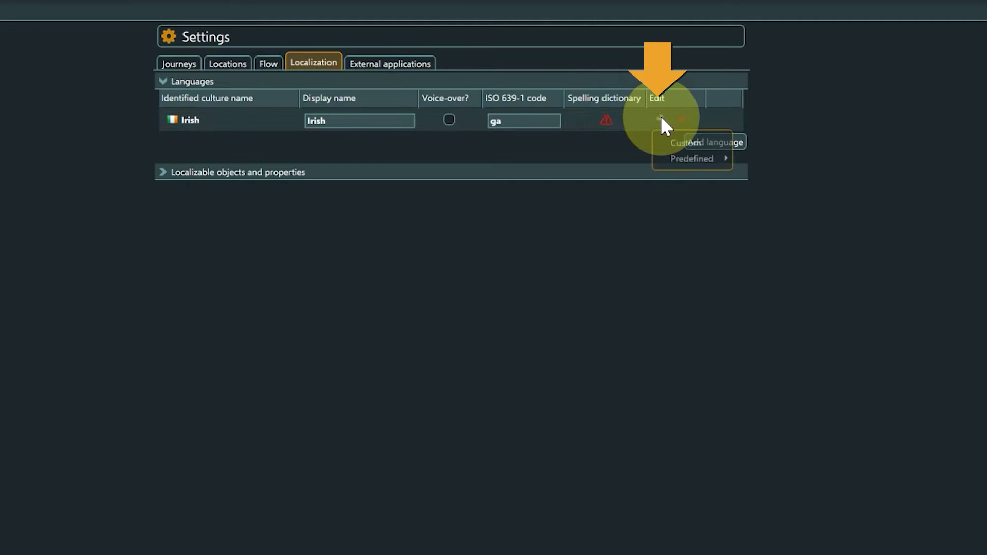
mouse_move(689, 157)
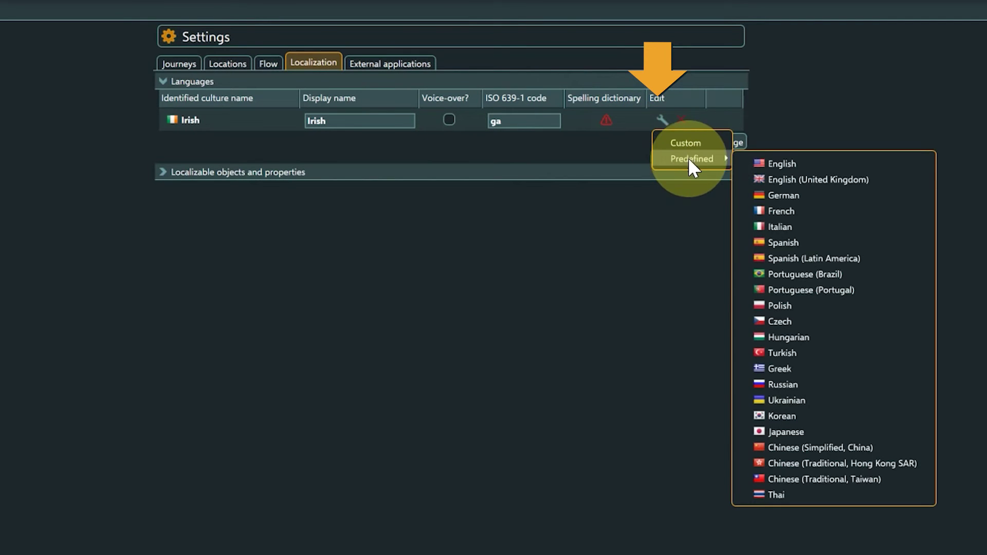
click(767, 160)
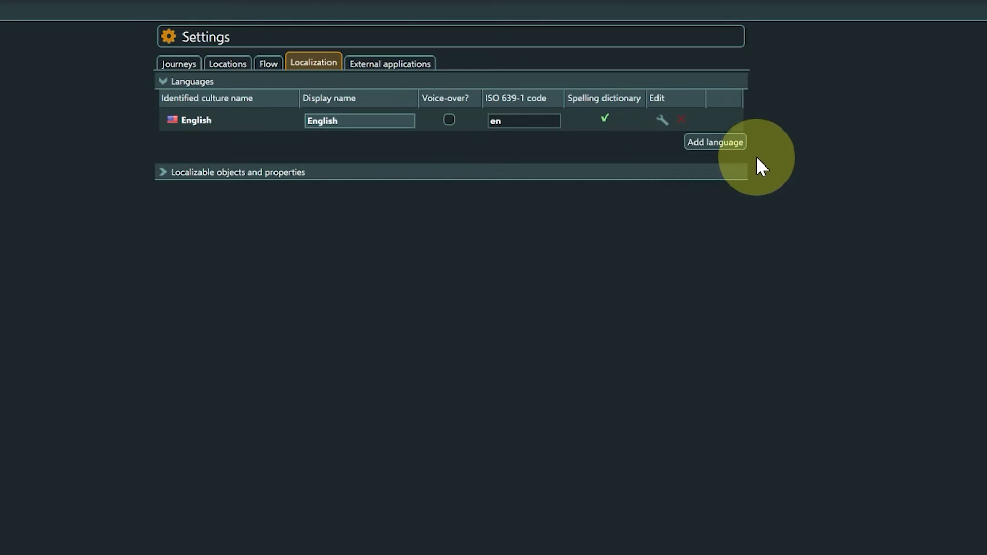
Add predefined German as a project language.
click(728, 143)
mouse_move(736, 180)
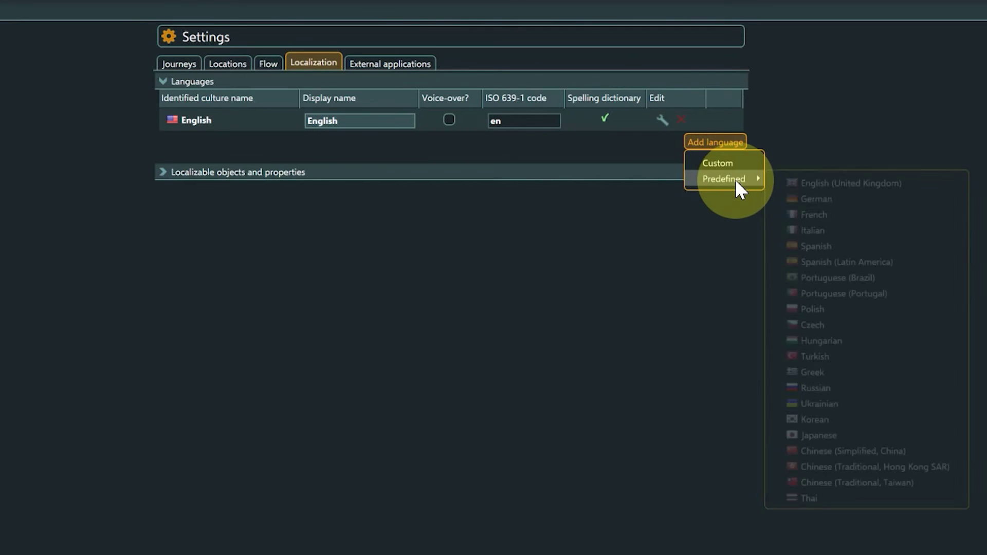
click(812, 201)
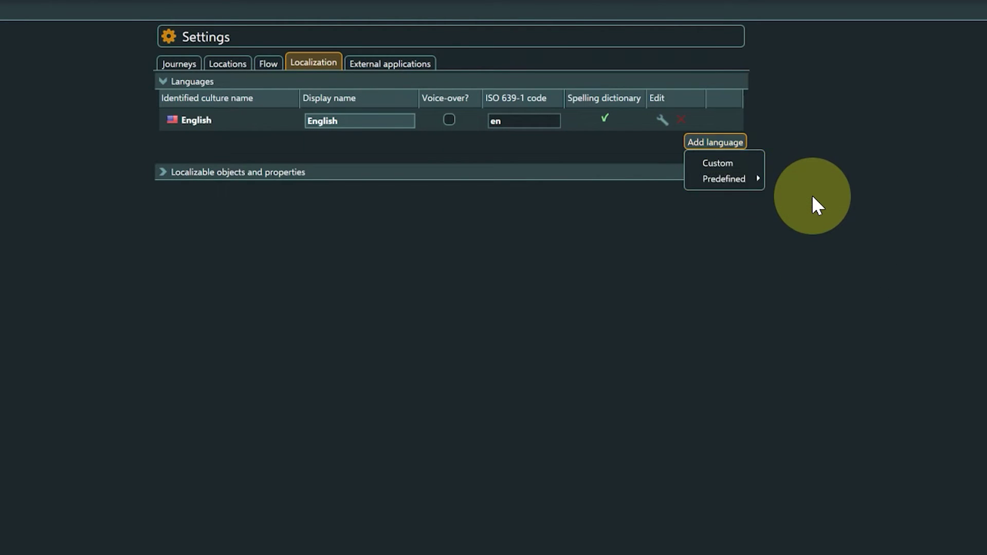
Add Spanish as a language, then delete it again.
click(719, 165)
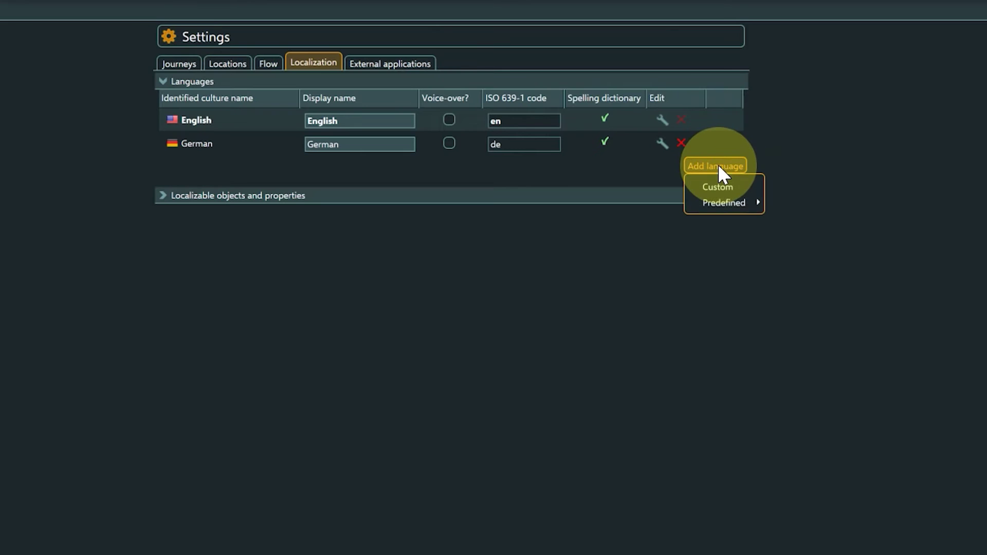
mouse_move(725, 203)
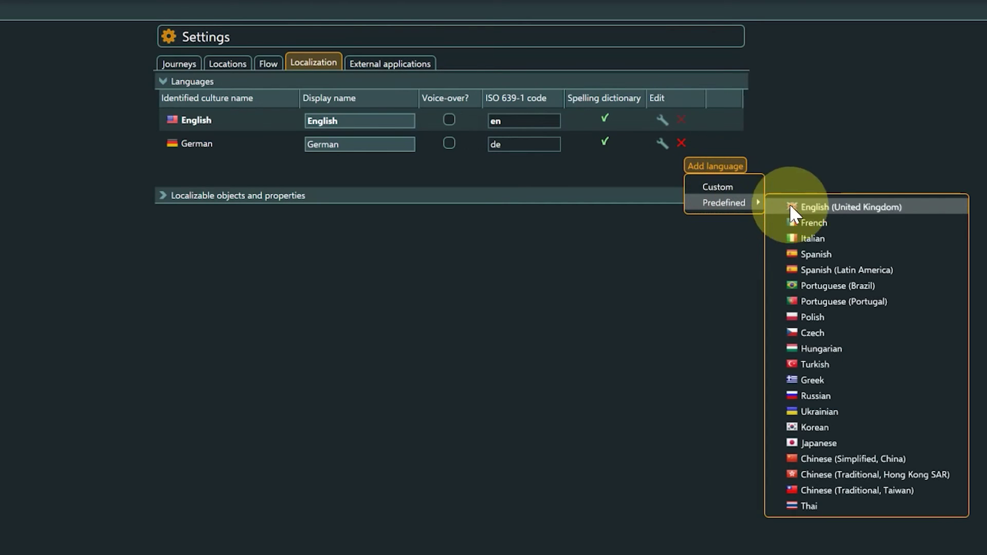
click(815, 253)
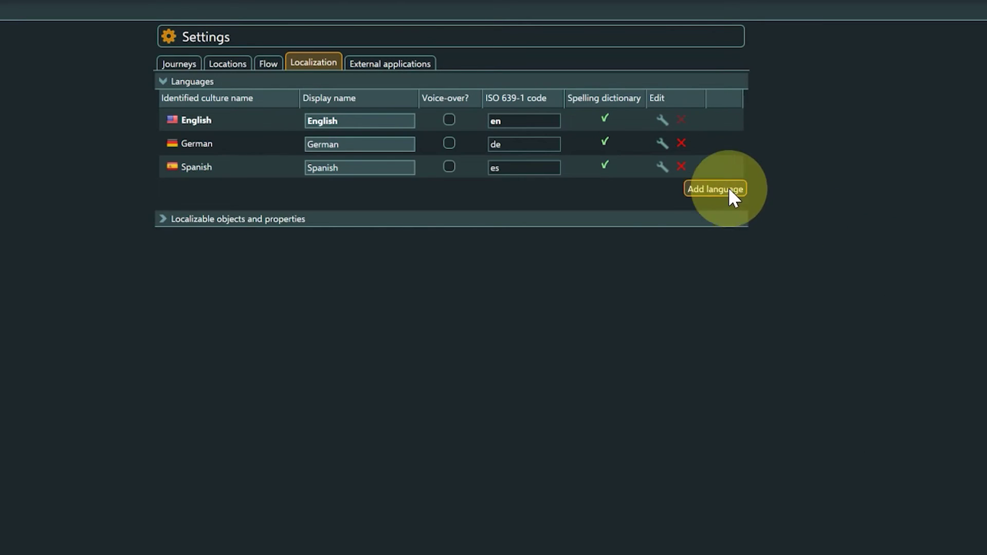
click(682, 166)
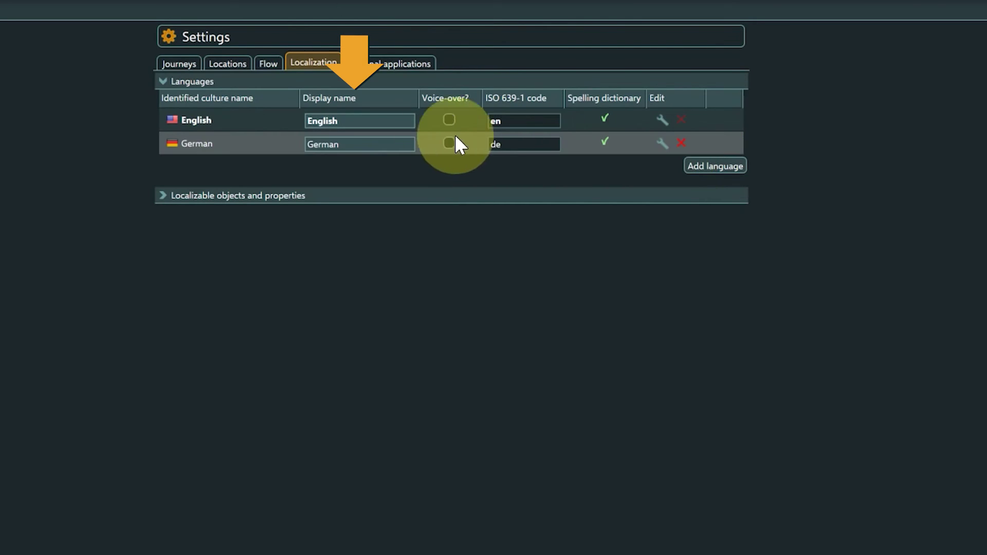
Change German's display name from 'German' to 'Deutsch'.
click(337, 145)
drag(337, 144, 285, 139)
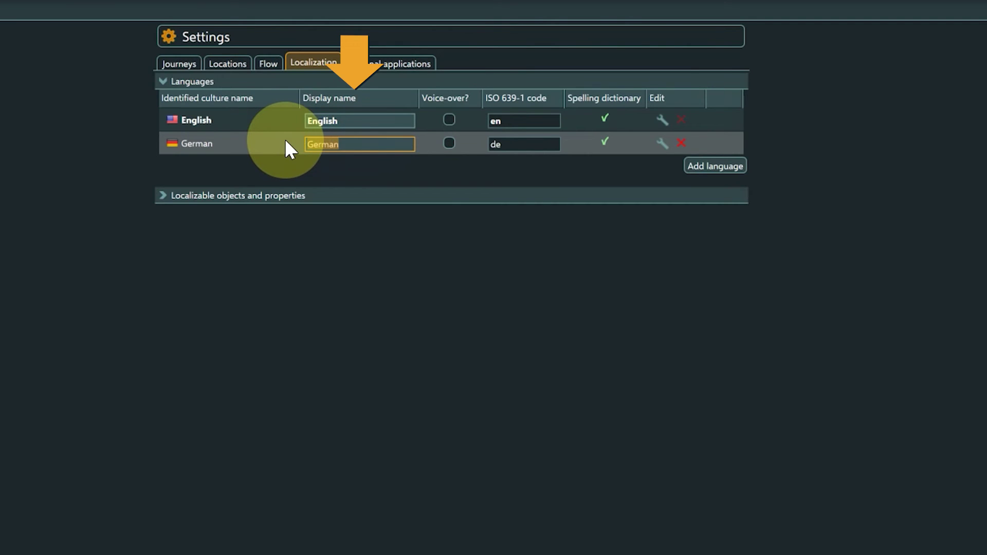
text(Deutsch)
click(267, 163)
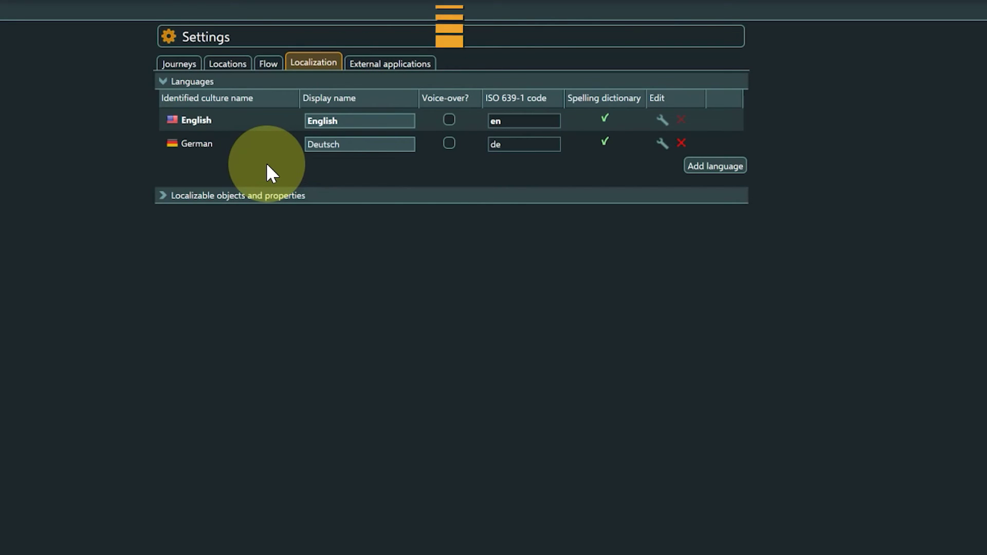
Tick the Voice-over? checkbox in both the English and German rows.
click(449, 120)
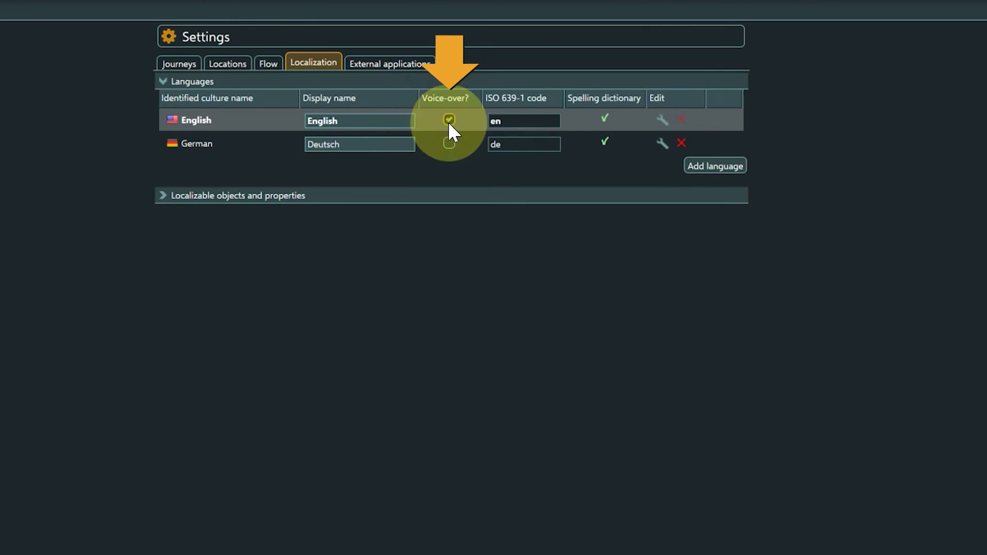
click(449, 143)
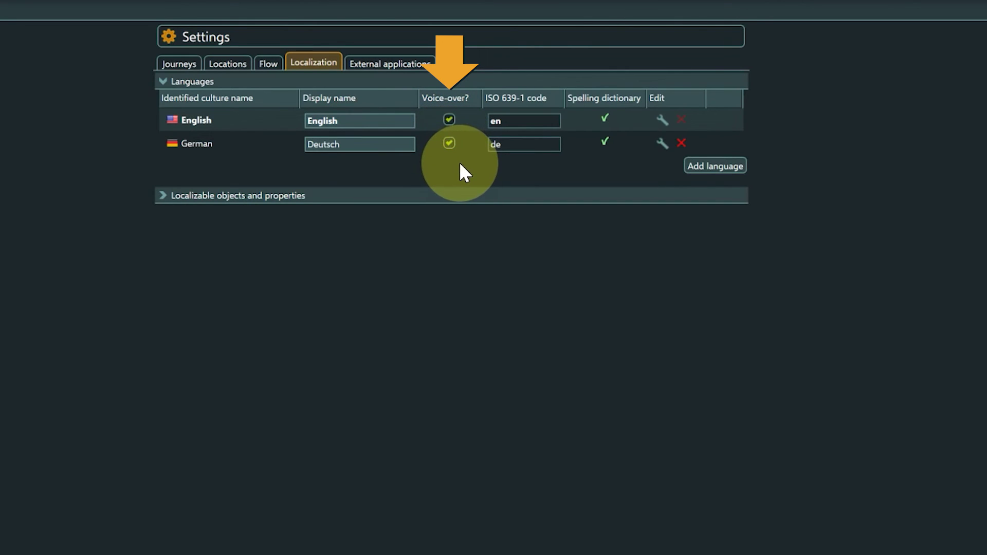